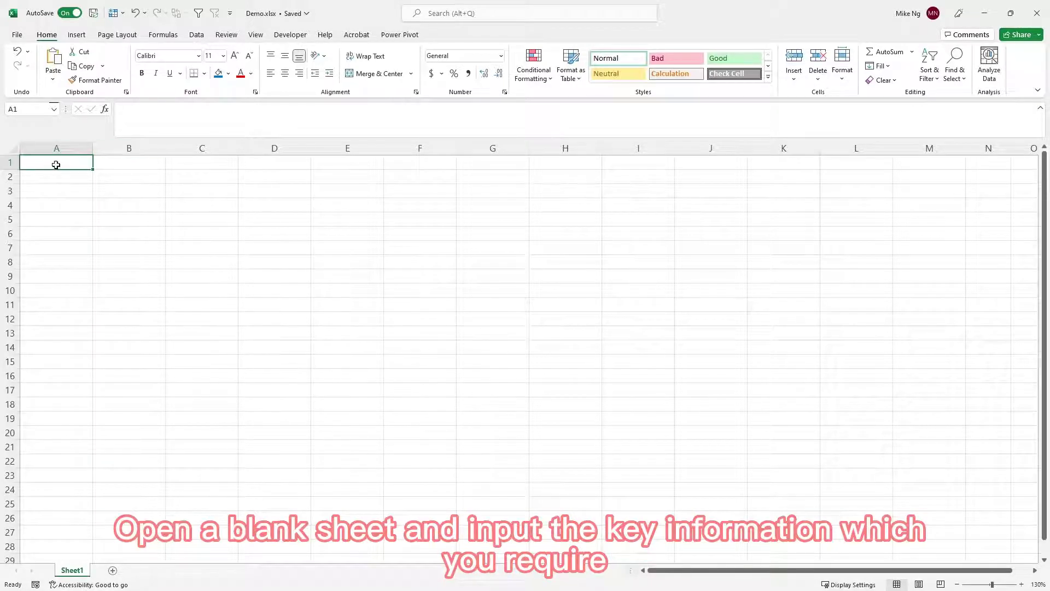
- Enter headings Business owner, Legal owner, Ref no, Counterparty, Contract type, E-file path in A1:F1
text(Bu)
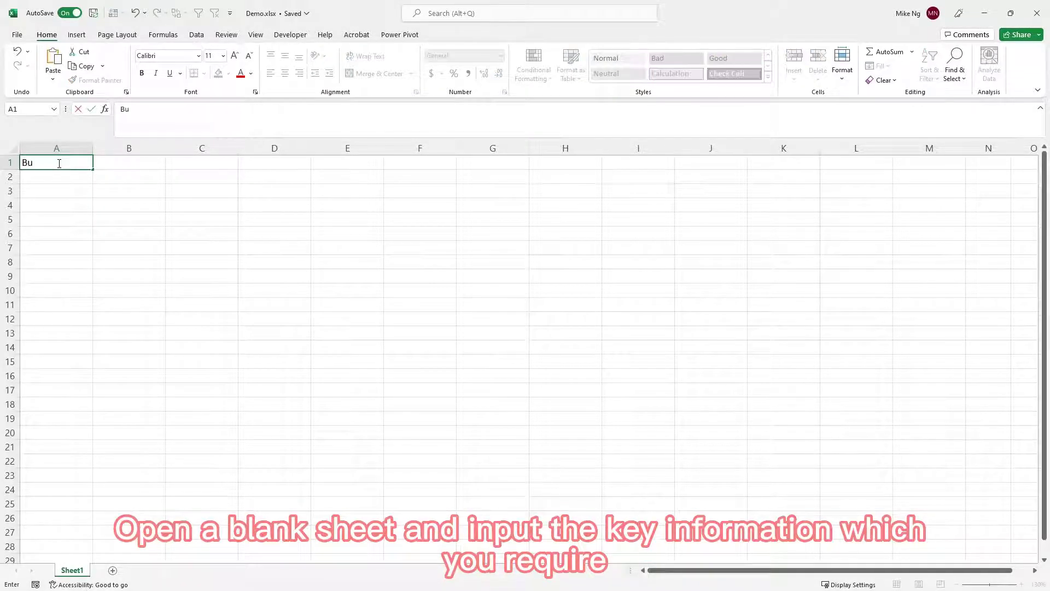
text(siness)
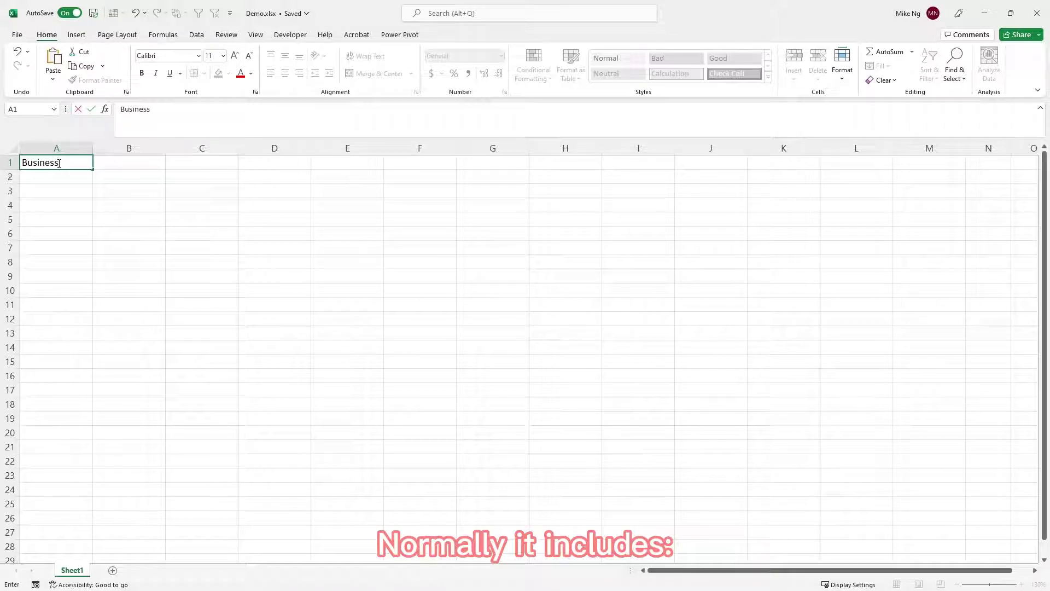
text( owner)
key(Tab)
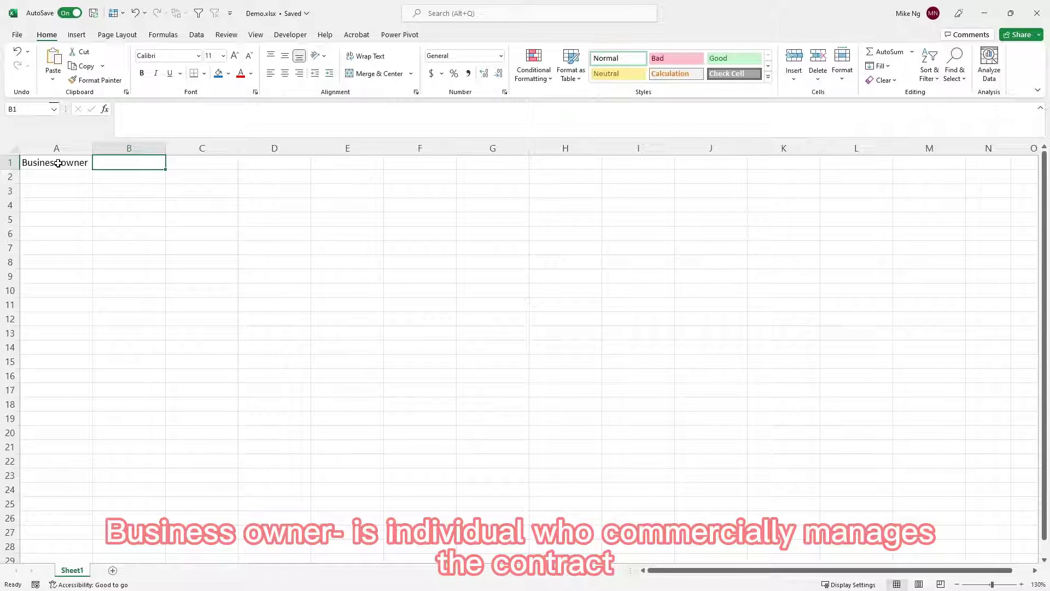
text(Legal owner)
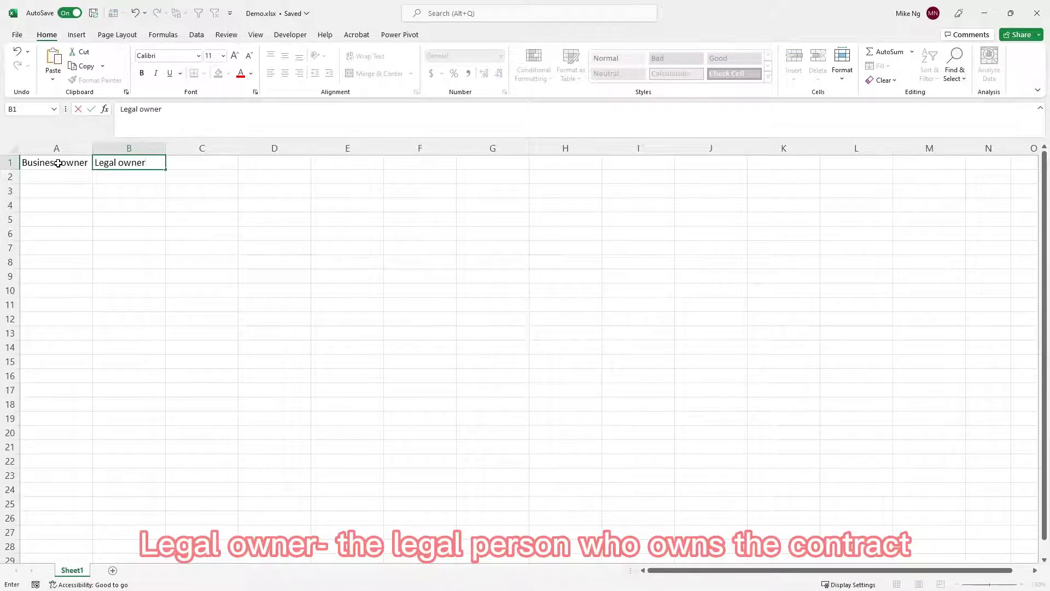
key(Tab)
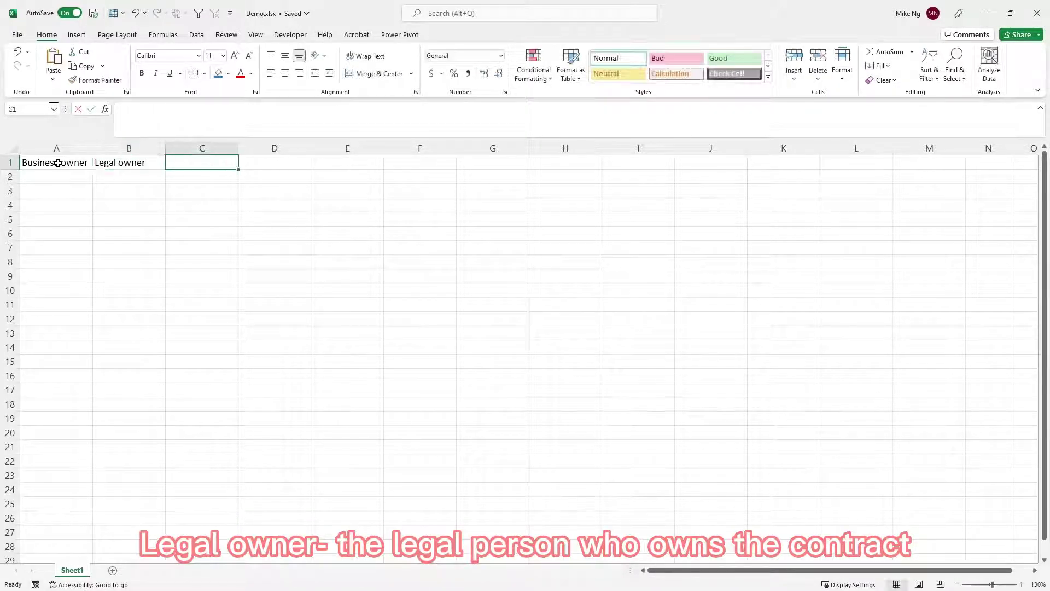
text(Ref no)
key(Tab)
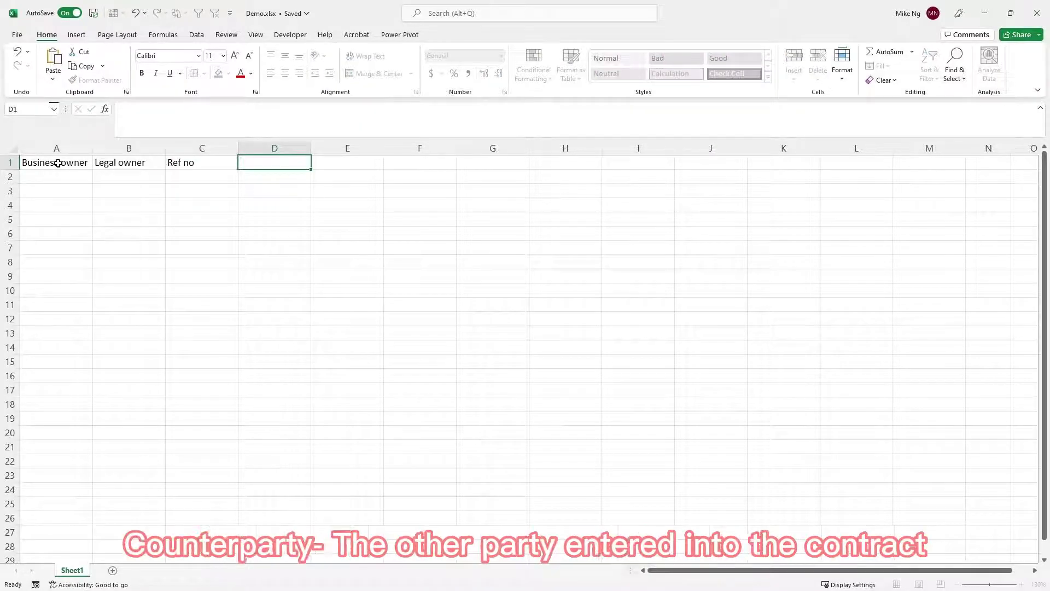
text(Counterparty)
key(Tab)
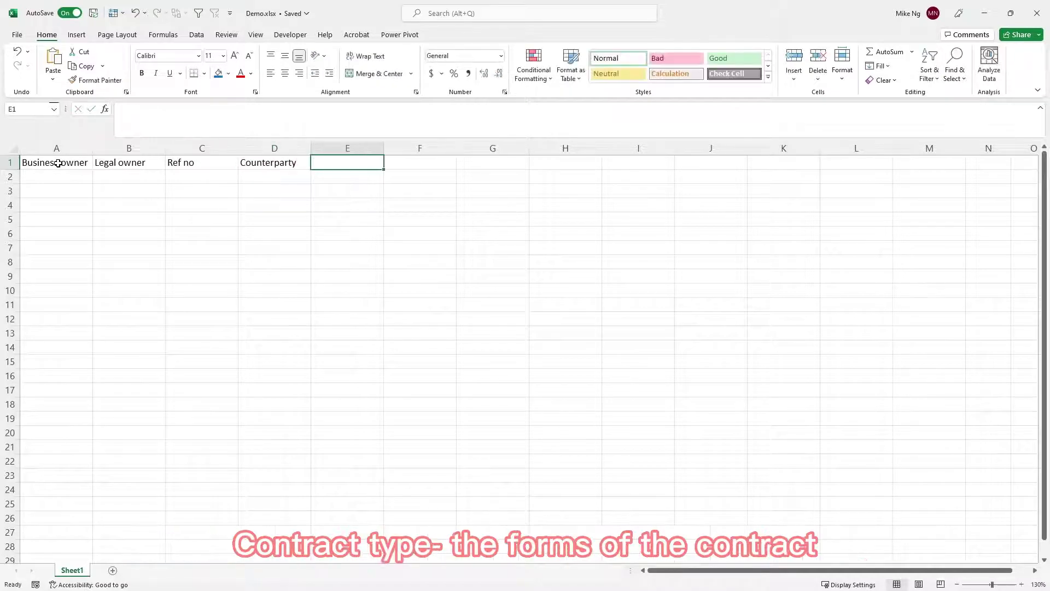
text(Contrac)
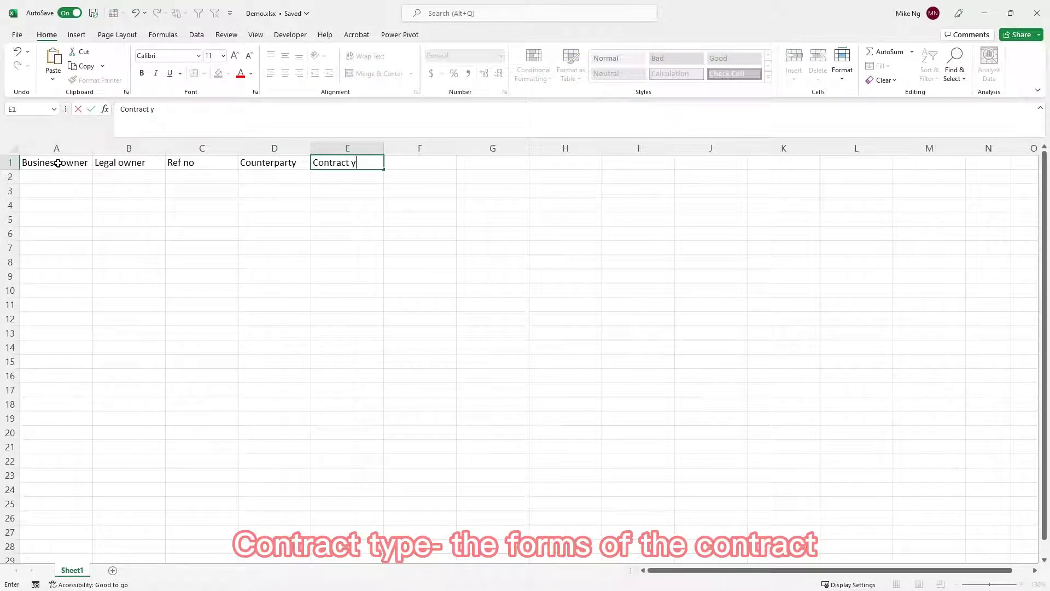
text(t type)
key(Tab)
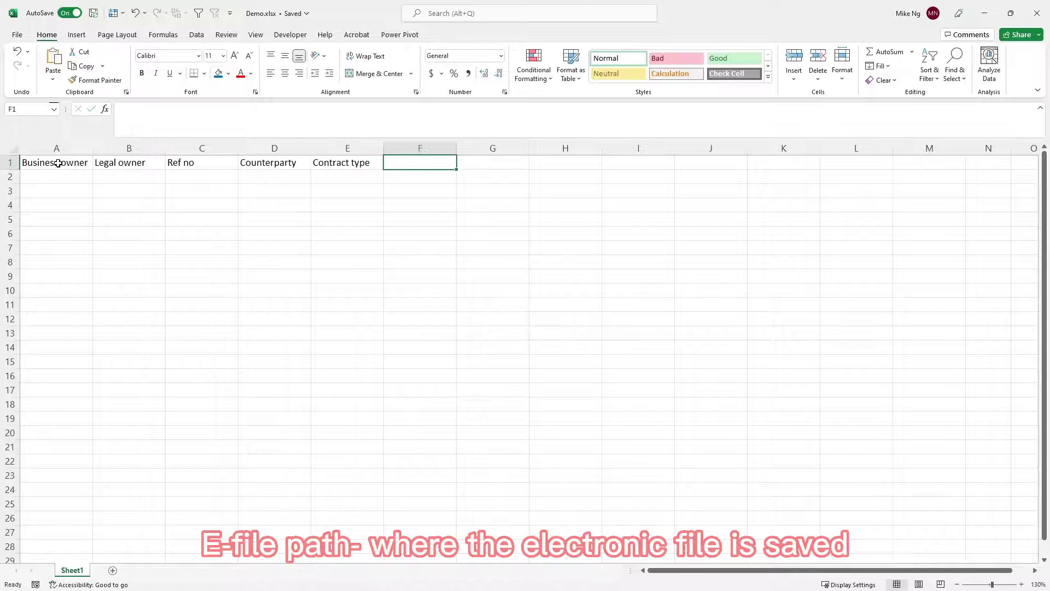
text(E-file p)
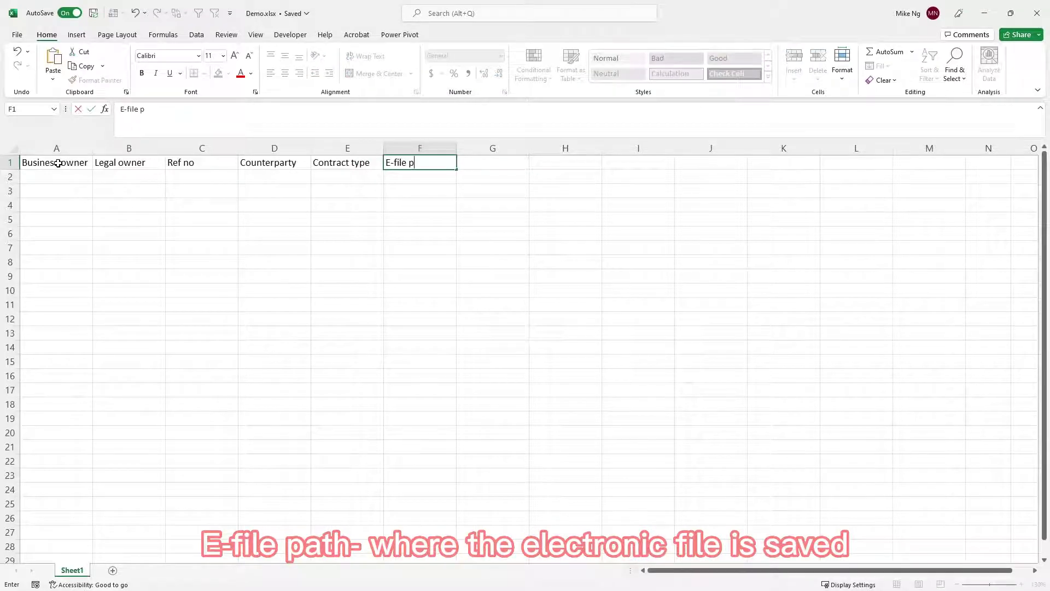
text(ath)
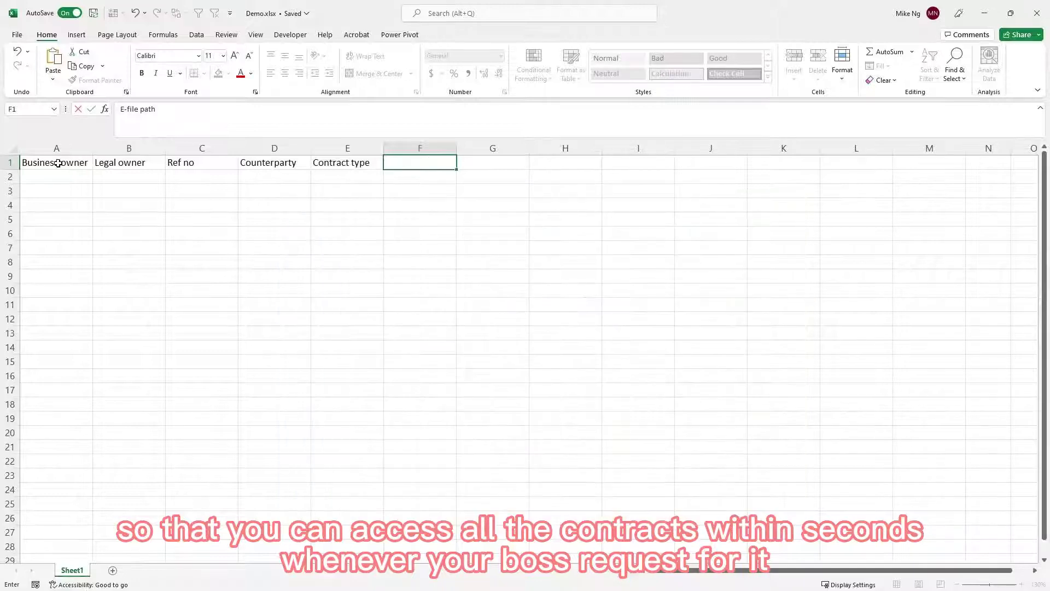
key(Tab)
- Add headings Approval 1, Approval 2, Status, Total value, Start date, Termination date, Days to contract end in G1:M1
text(Approval )
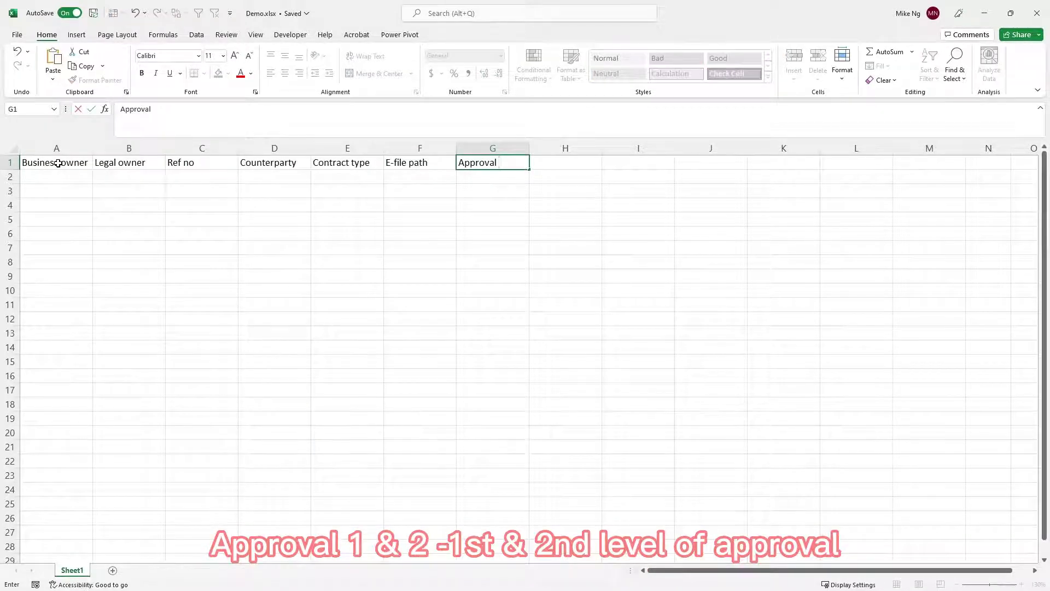
text(1)
key(Tab)
text(Approval)
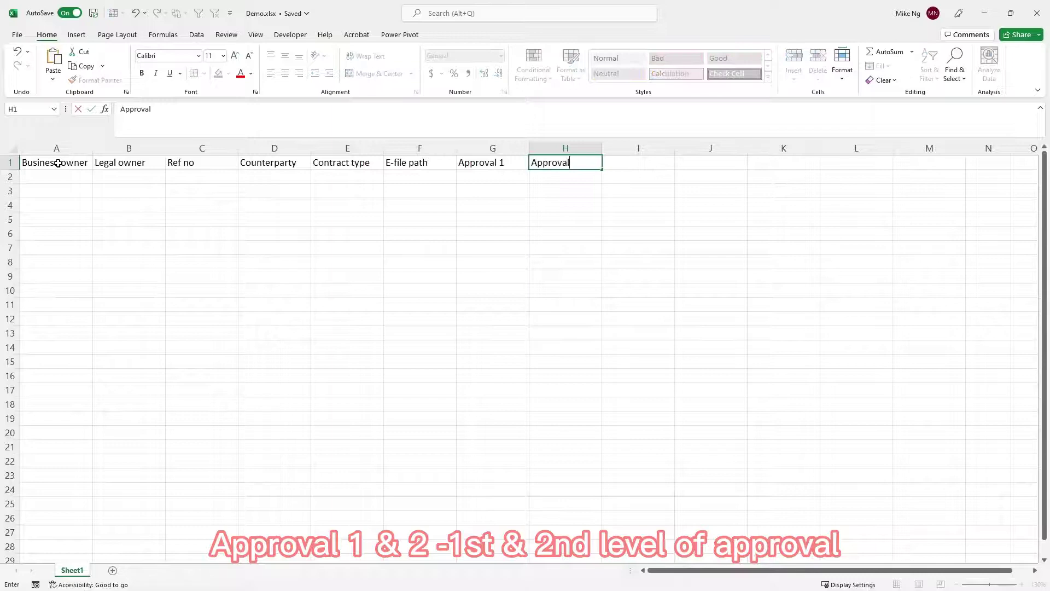
text( 2)
key(Tab)
text(Statu)
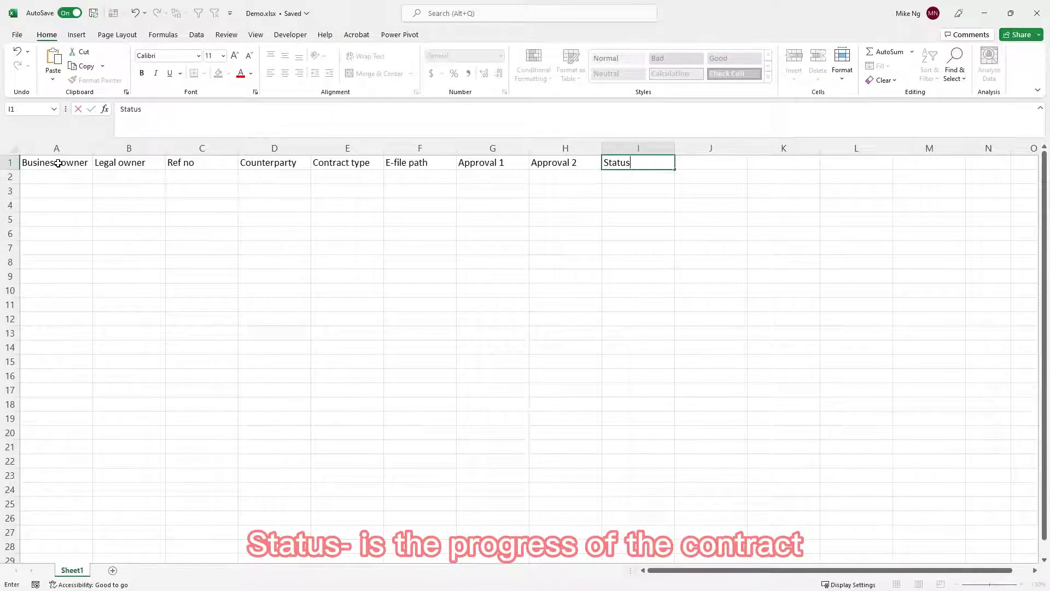
key(Tab)
text(Tota)
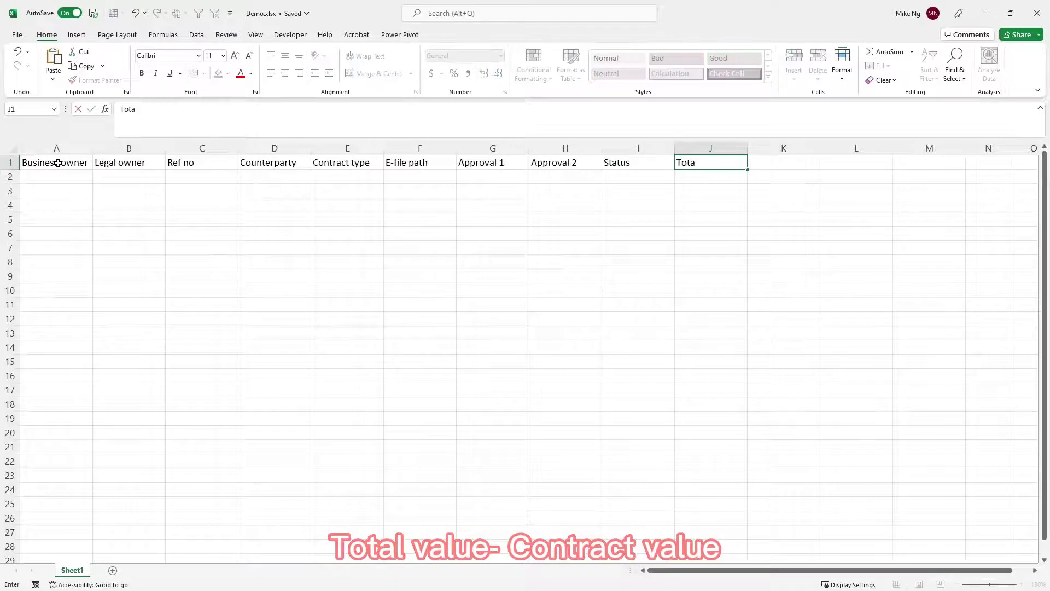
text(l value)
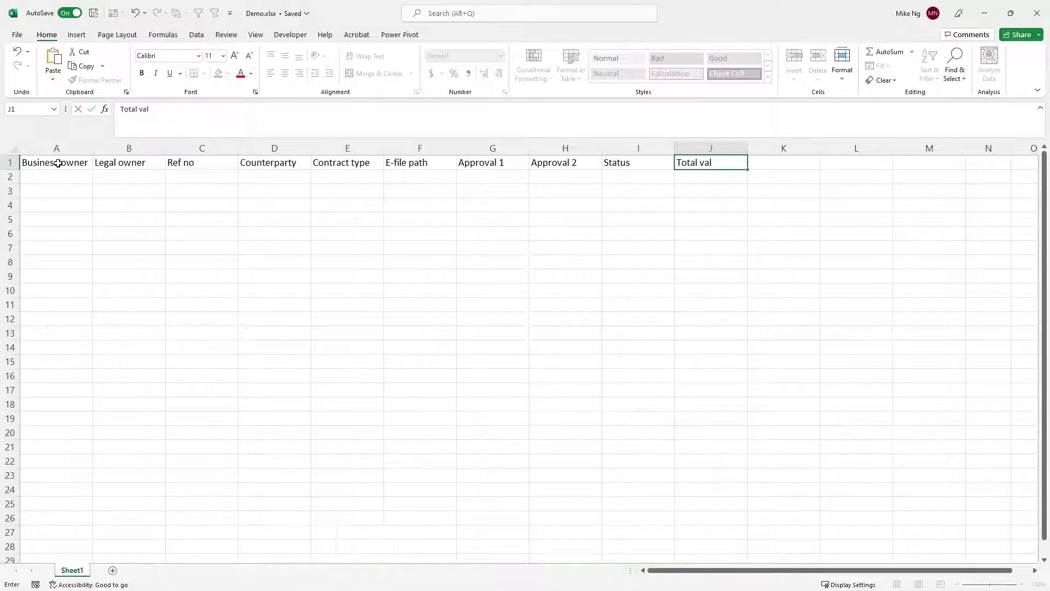
key(Tab)
text(Start da)
key(Tab)
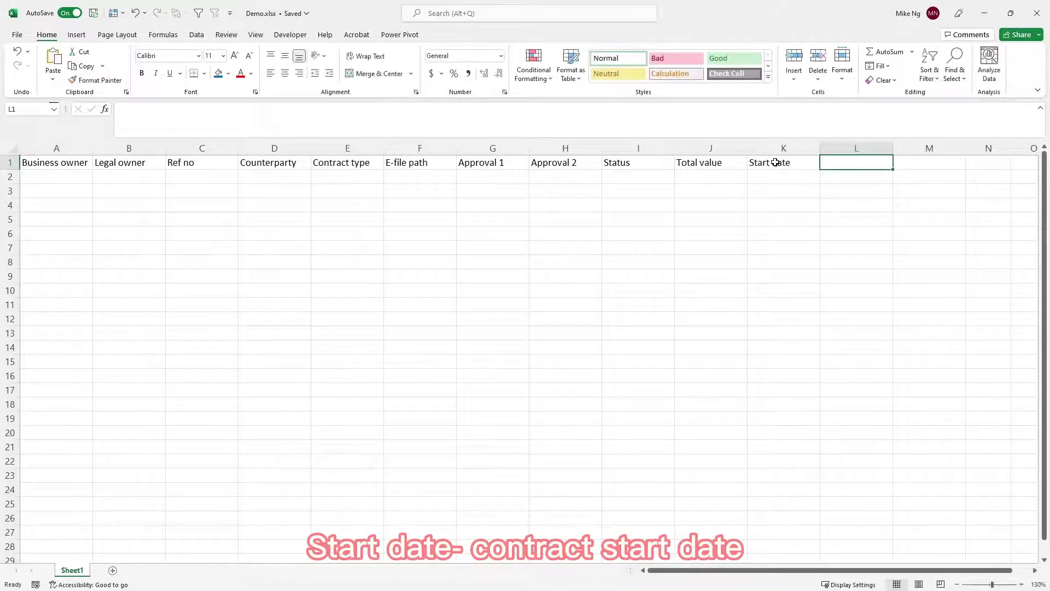
text(Terminati)
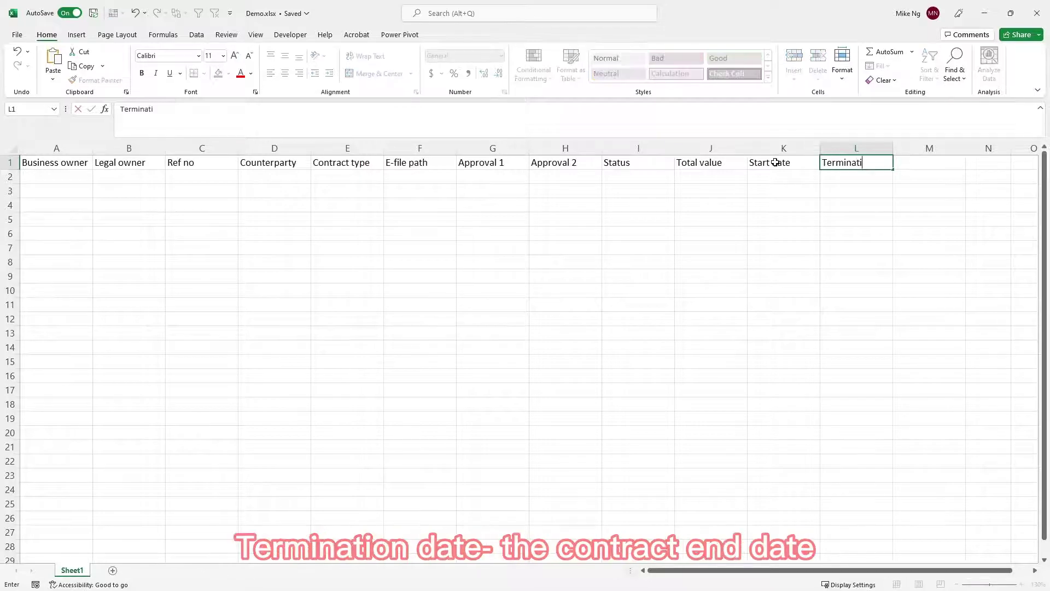
text(on date)
key(Tab)
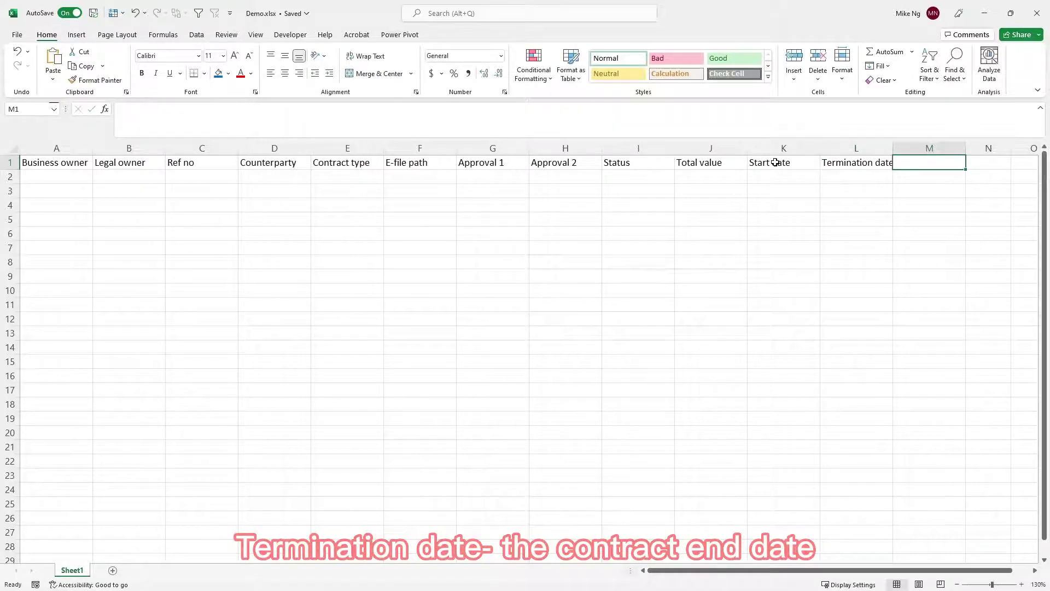
text(Days to contr)
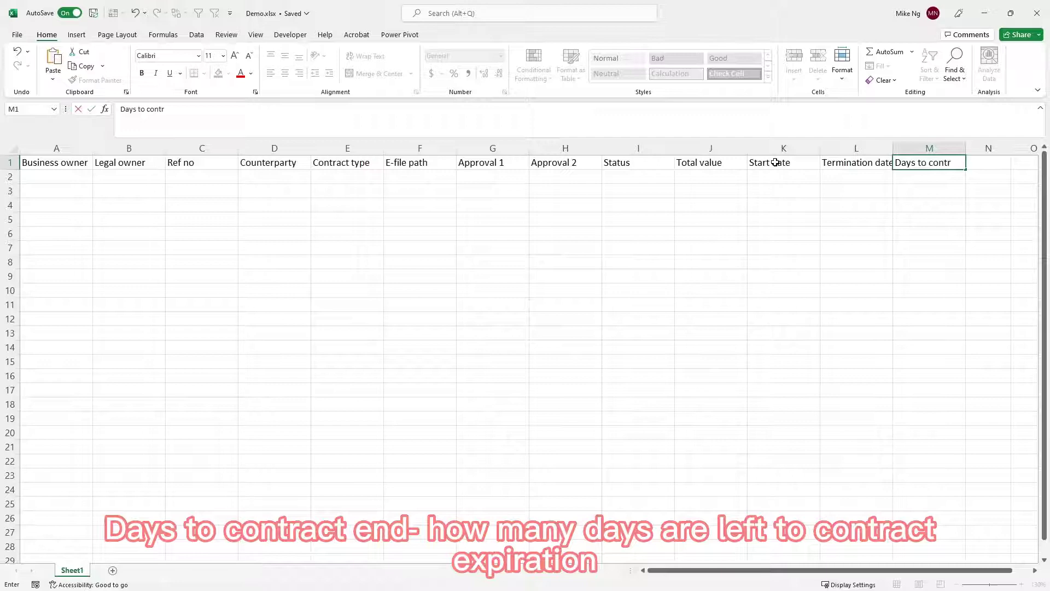
text(act end)
key(Return)
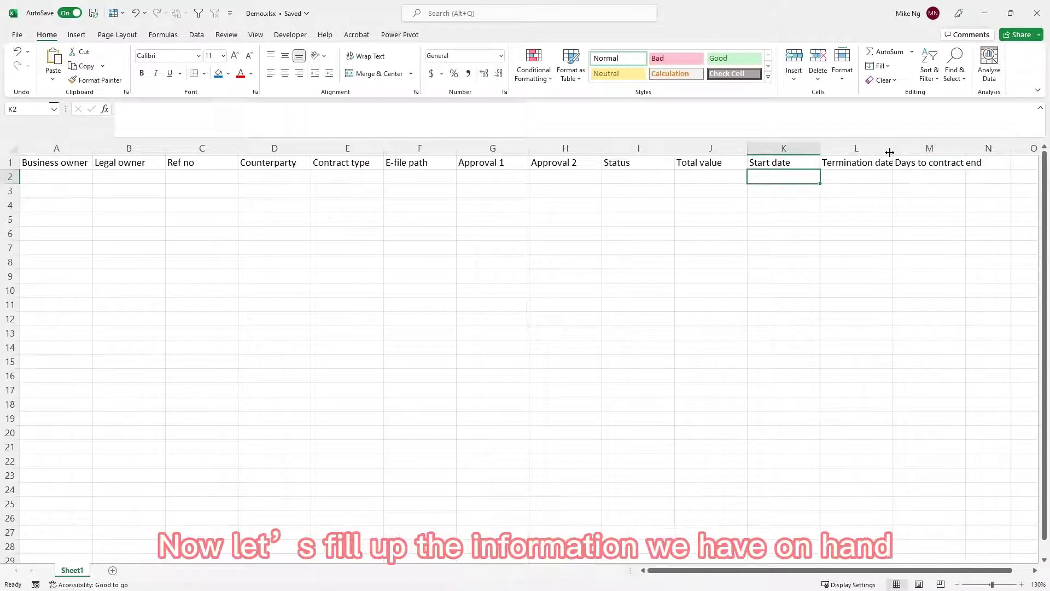
- Widen columns L and M, then give header cells A1:M1 a bold heading style and blue fill
drag(892, 152, 895, 152)
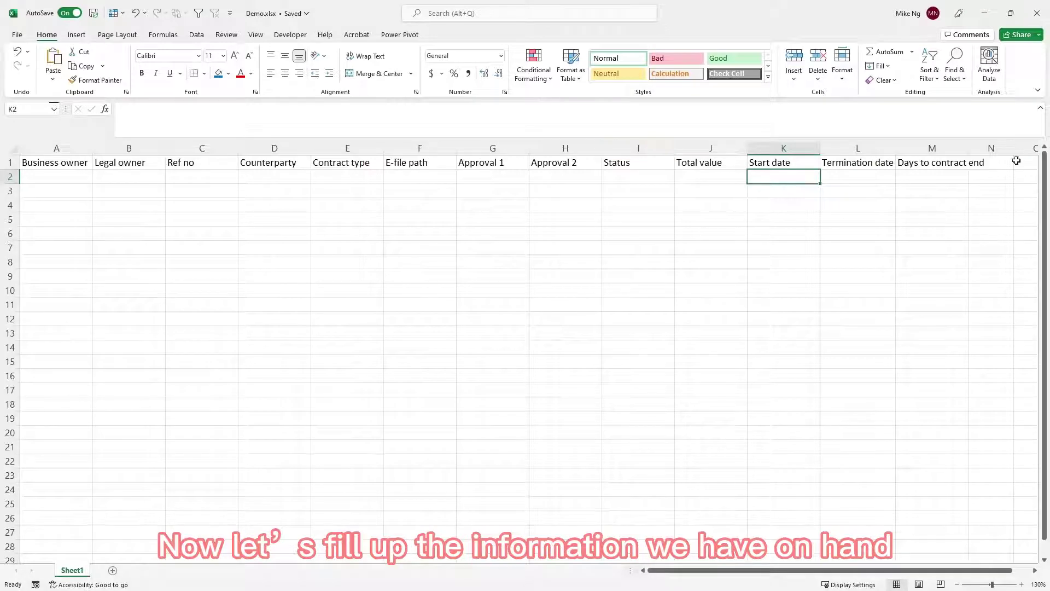
drag(969, 153, 994, 151)
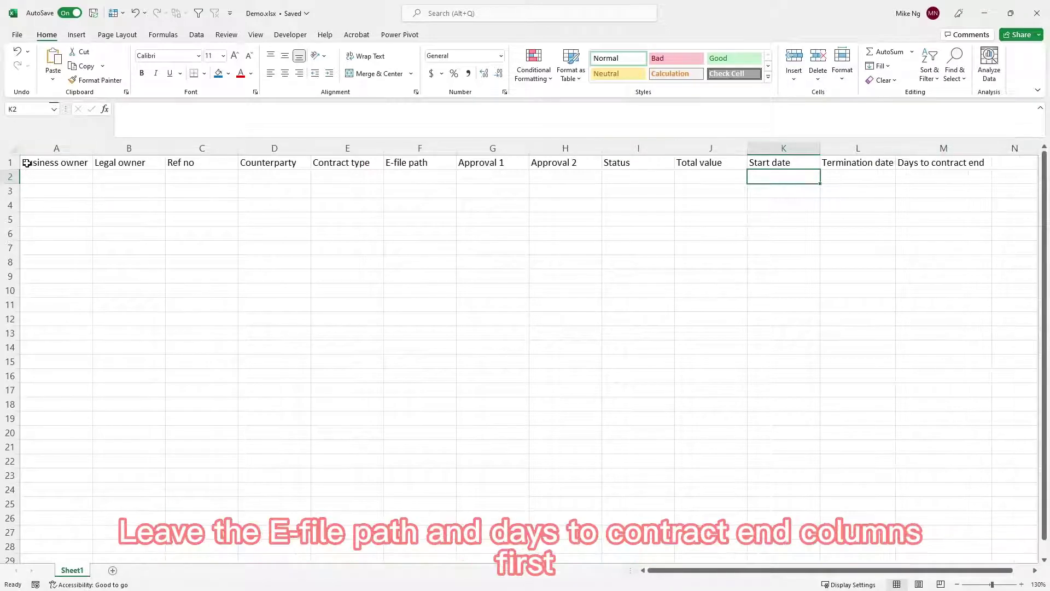
drag(25, 162, 924, 162)
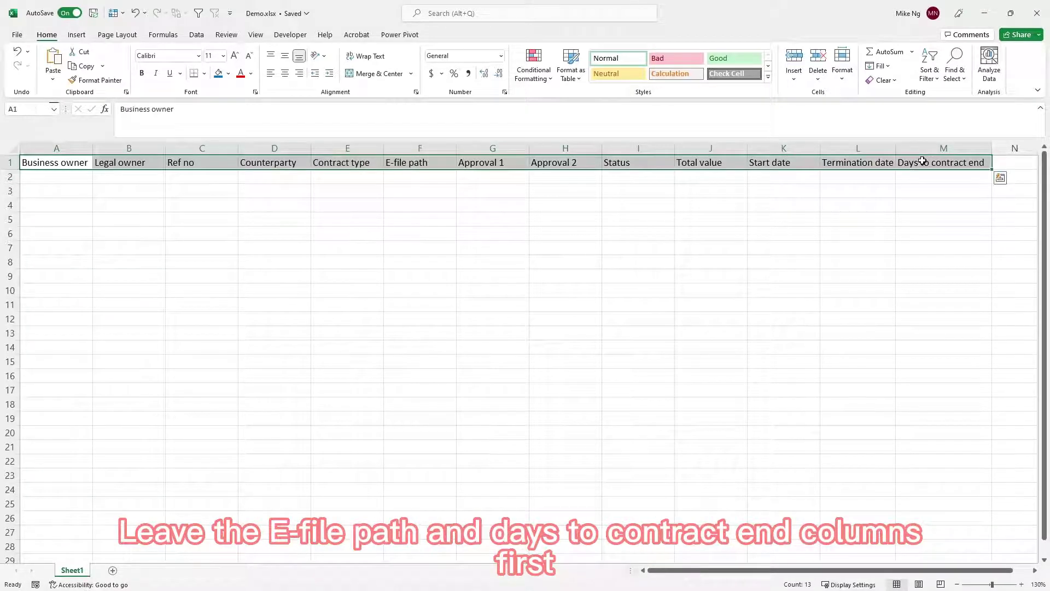
click(733, 73)
click(218, 73)
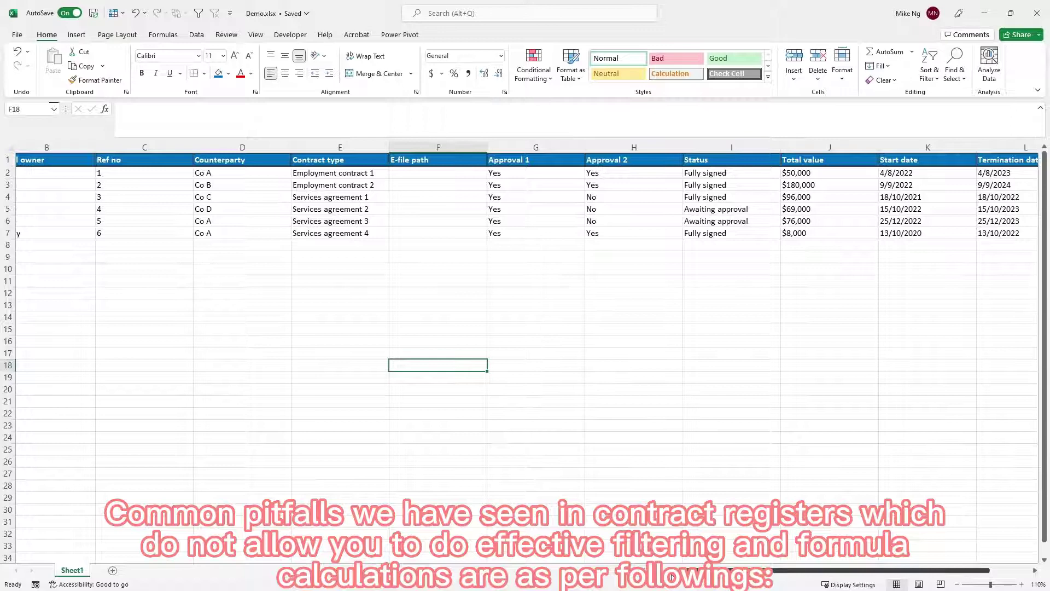
- Fill in six sample contracts and add a Contract term example reading 'From 4/8/2022 to 4/8/2023'
mouse_move(700, 570)
mouse_down()
mouse_move(722, 570)
mouse_move(709, 570)
mouse_up()
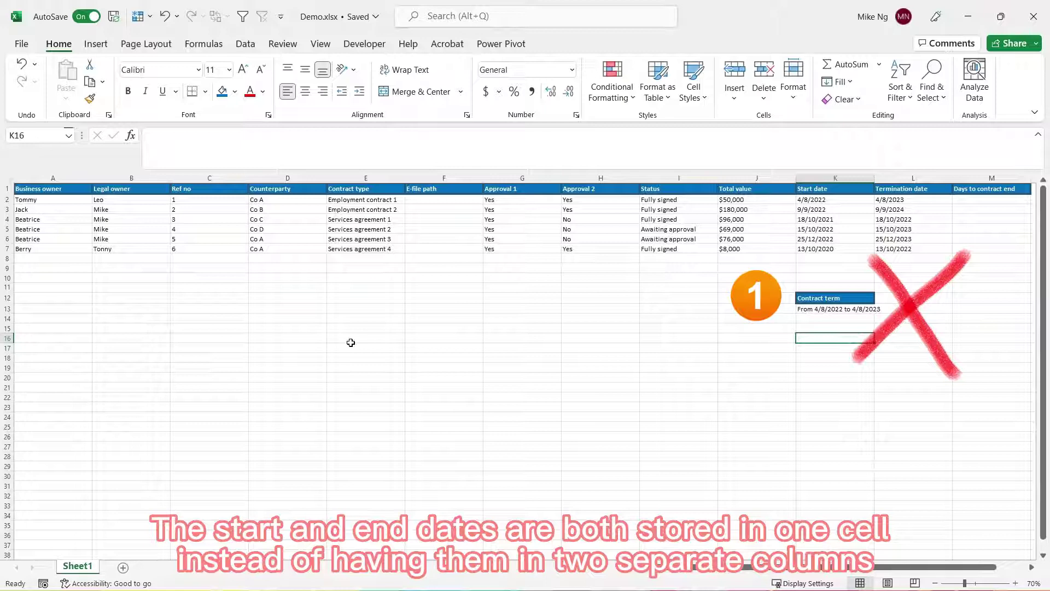
- Copy the Contract type heading to E12 and enter a multi-line employment contract description in E13
click(366, 188)
key(ctrl+c)
click(361, 298)
key(ctrl+v)
click(354, 309)
text(Employment contract for Amy)
key(alt+Return)
text(From 4/8/2022 to 4/8/2023)
key(alt+Return)
text(Value = XXX)
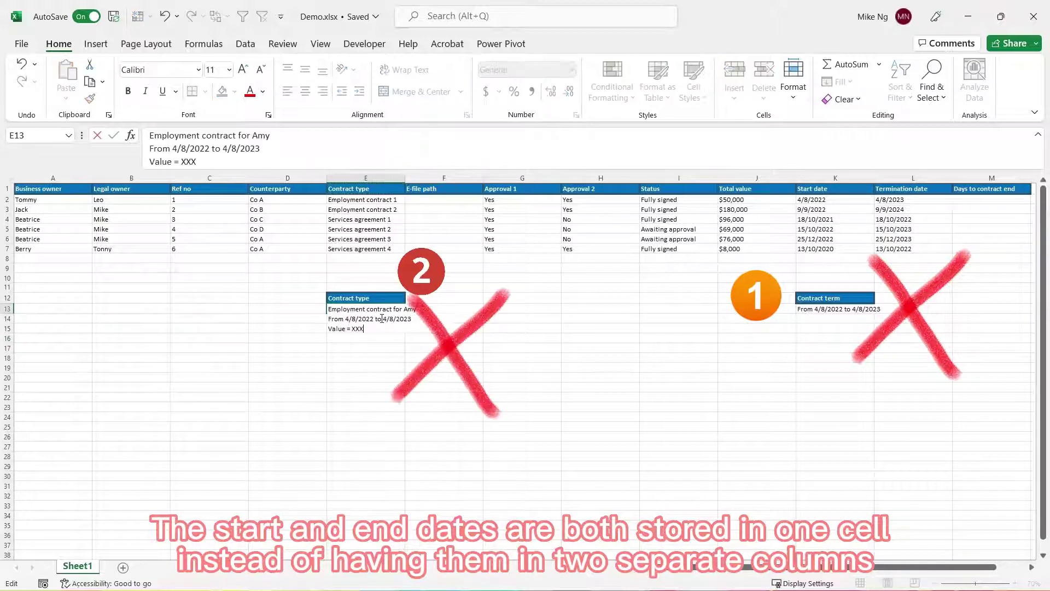
click(376, 370)
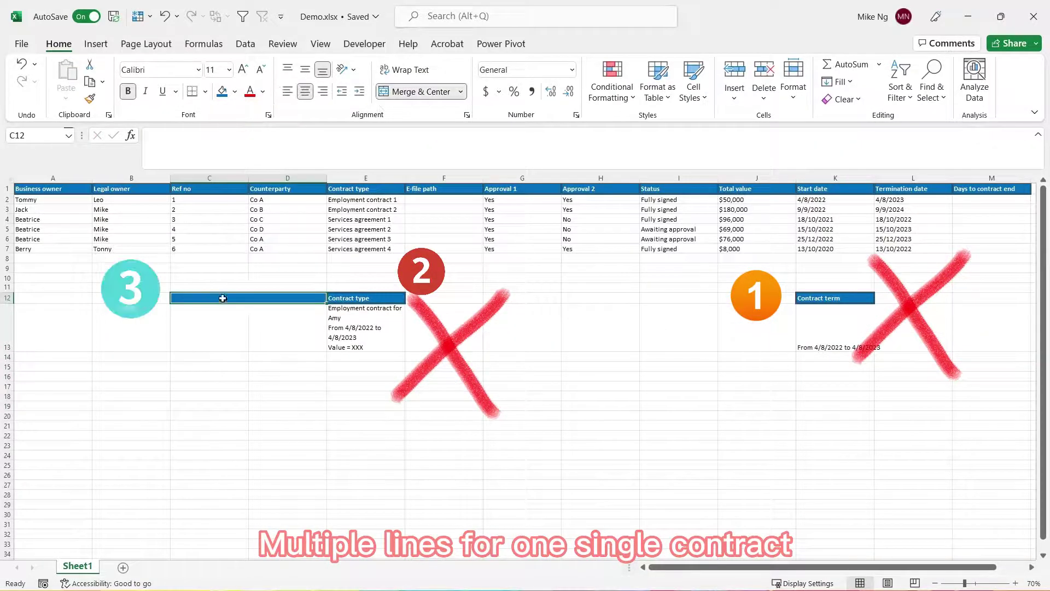
- Merge C12:D12 as 'Ref no with counterparty' and insert blank rows between the contract rows
click(223, 298)
text(Ref no with counterparty)
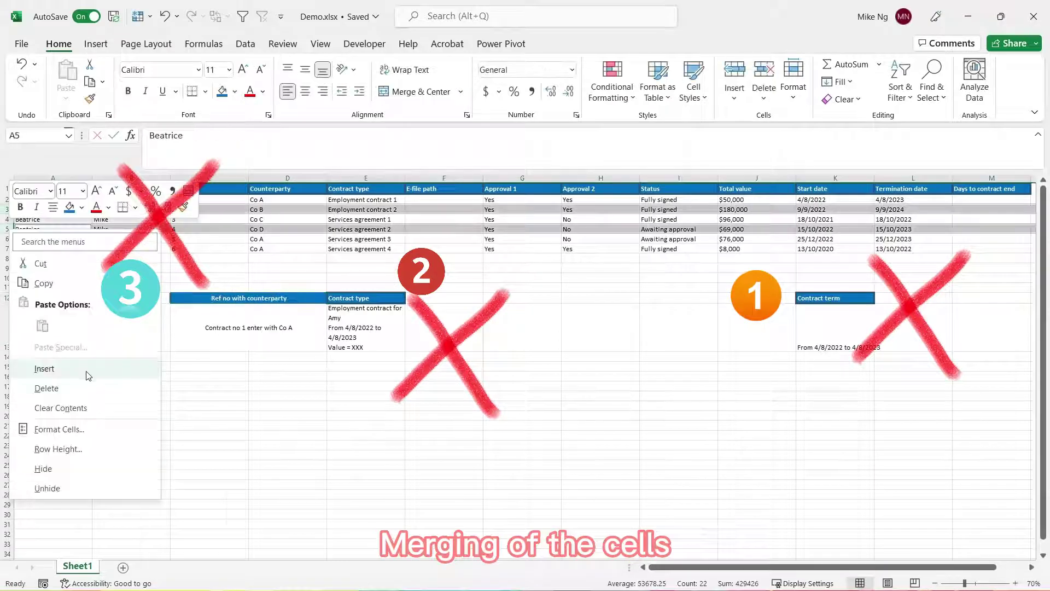
click(85, 371)
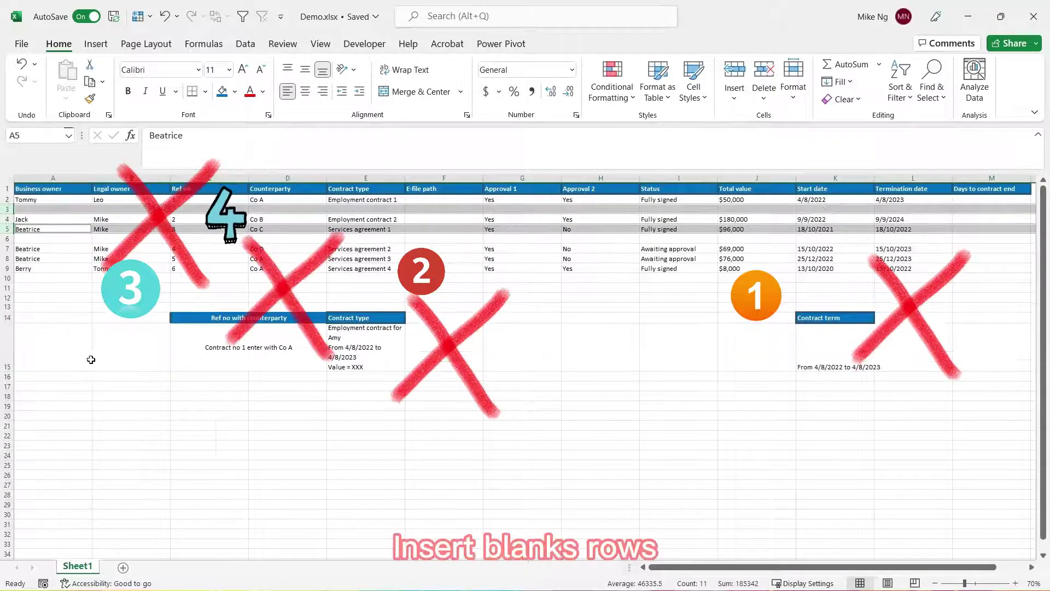
click(95, 327)
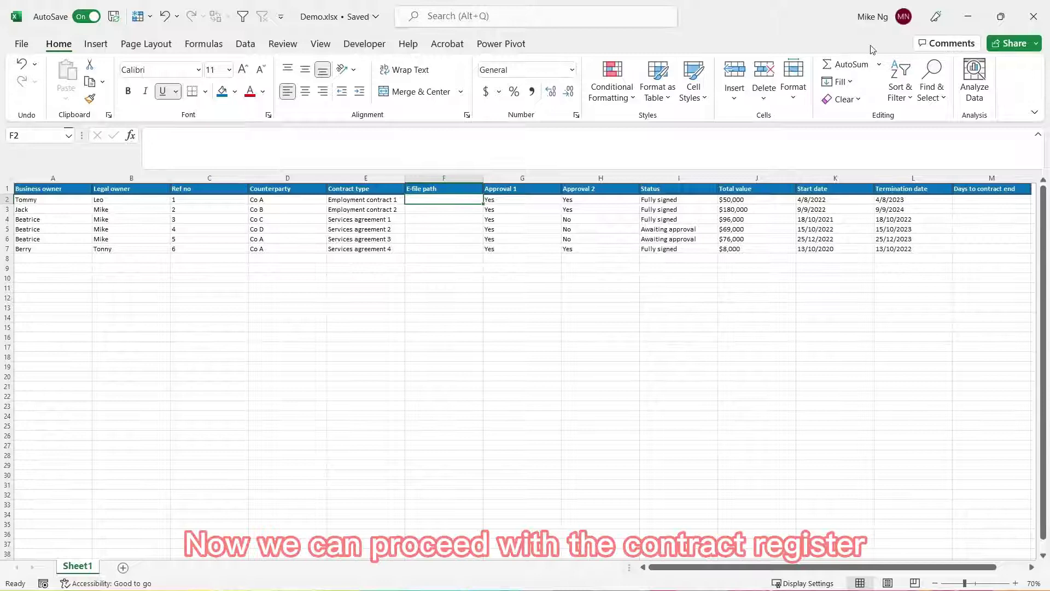
- Hyperlink F2 to Employment contract 1.pdf and link the remaining E-file path cells to their contracts
click(96, 44)
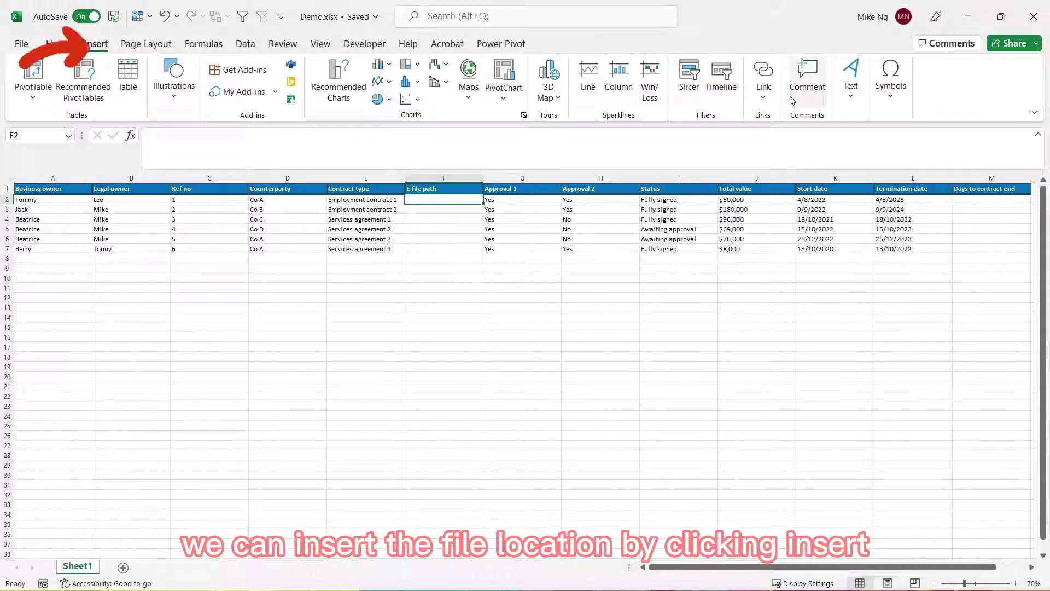
click(763, 98)
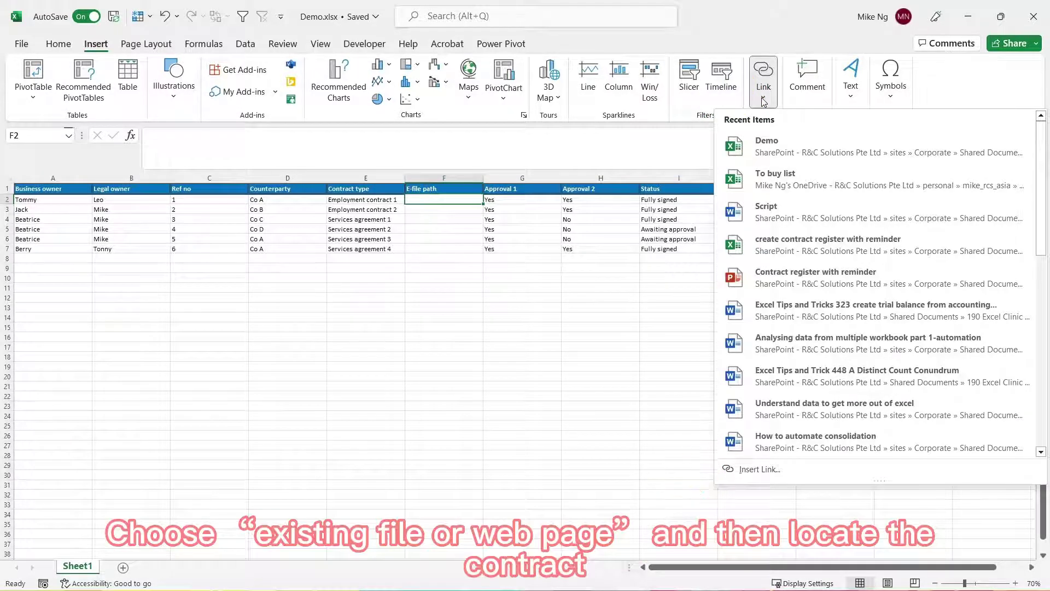
click(832, 474)
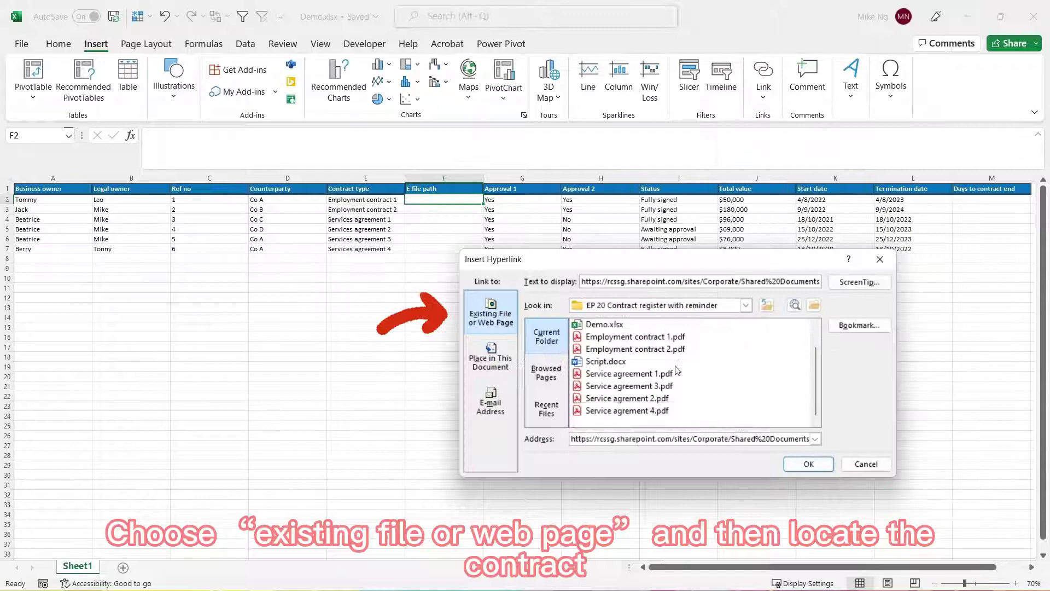
click(663, 336)
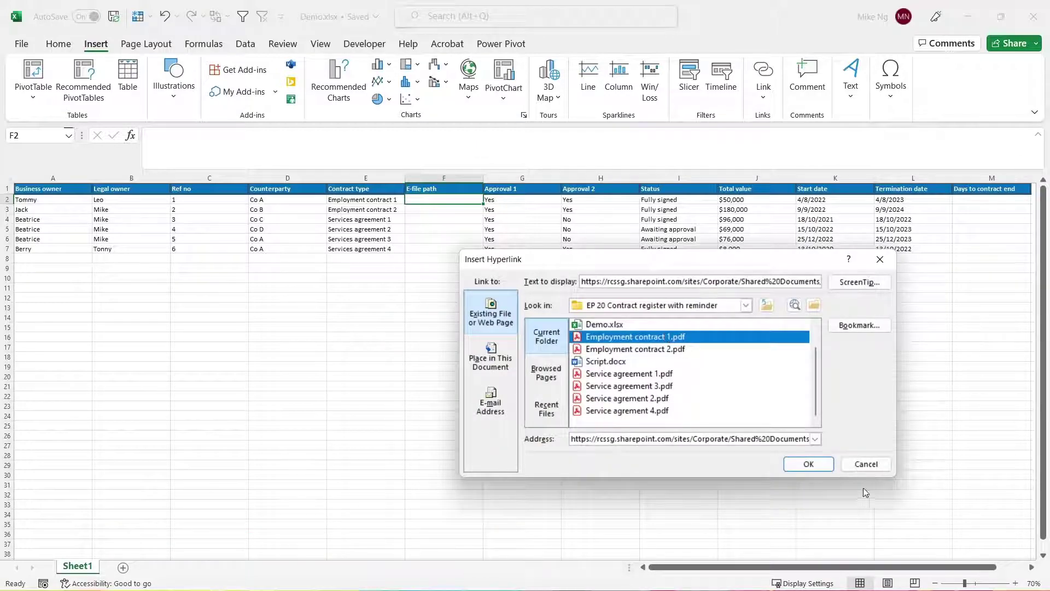
click(820, 464)
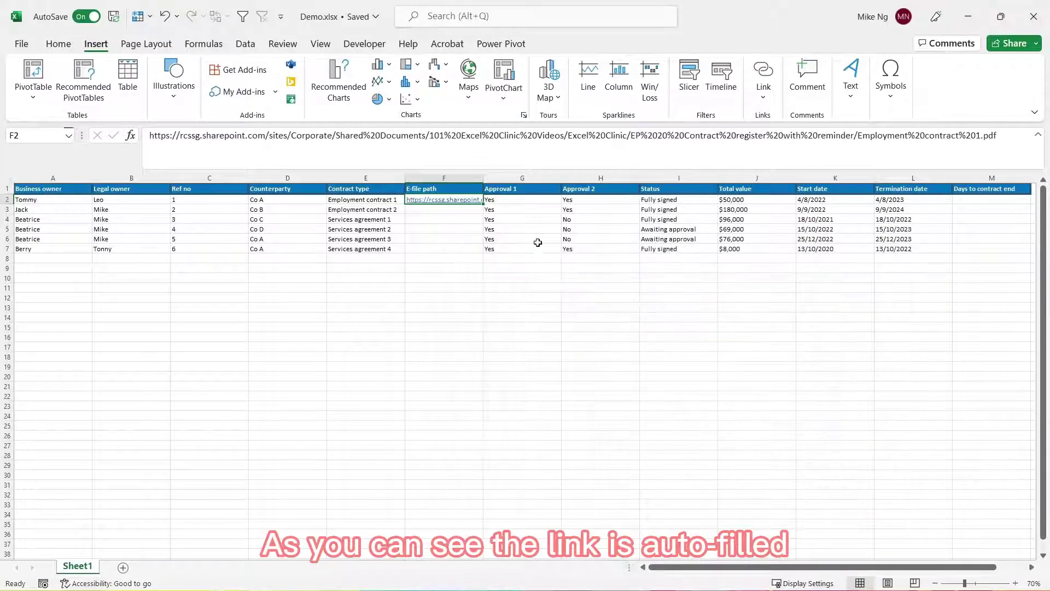
click(573, 347)
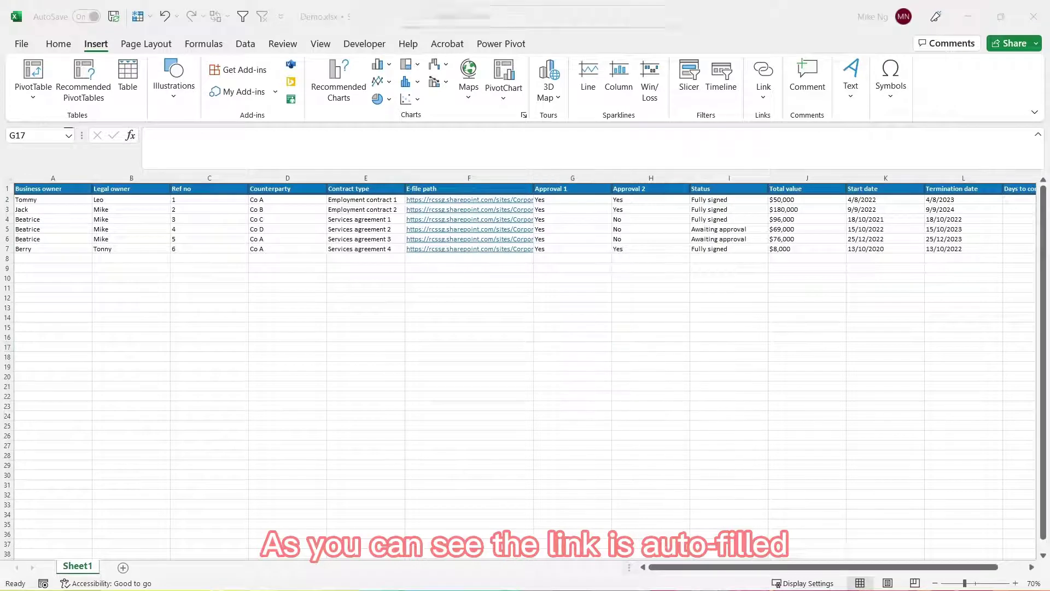
- Enter =L2-TODAY() in M2, fill it down to M7, and format the results as General
click(896, 199)
text(=)
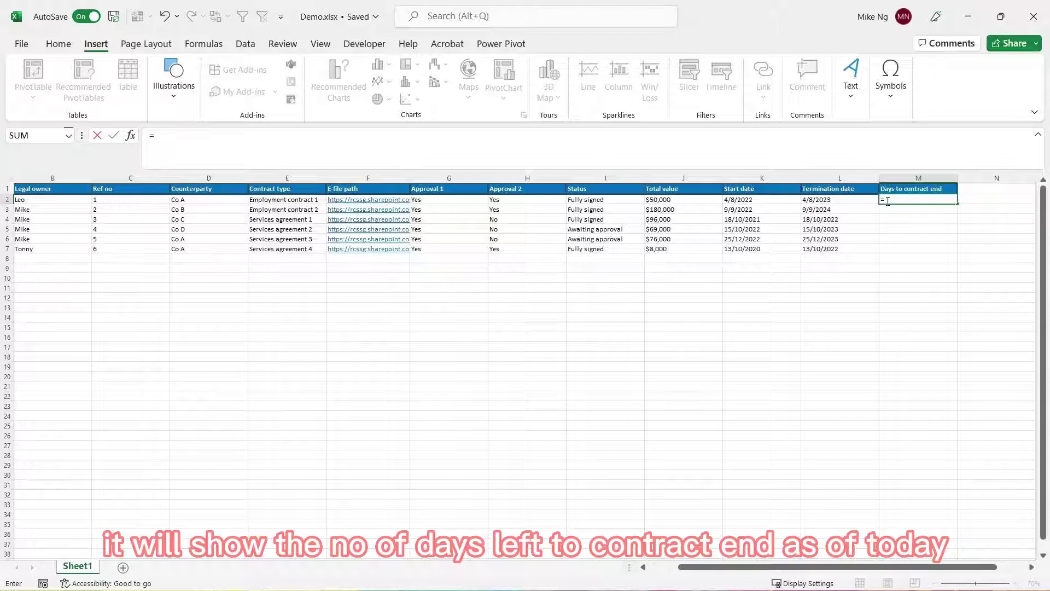
click(850, 201)
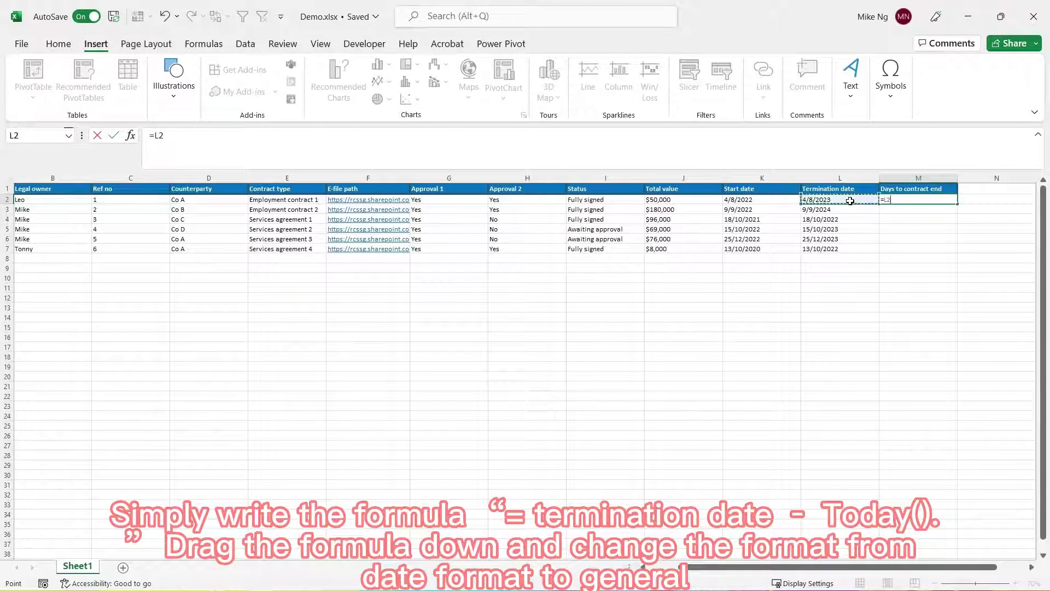
text(-t)
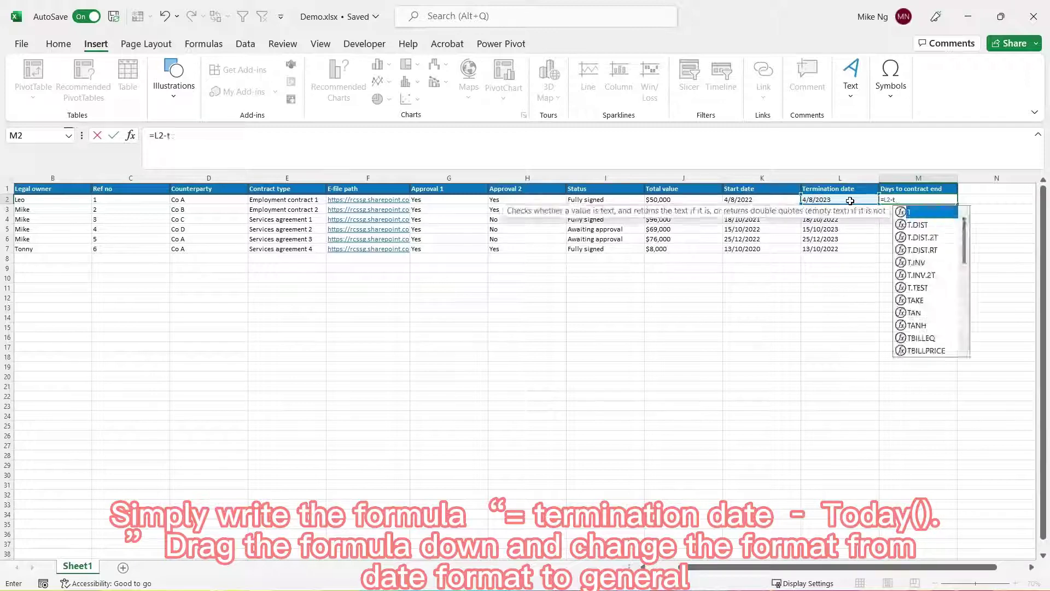
text(oday())
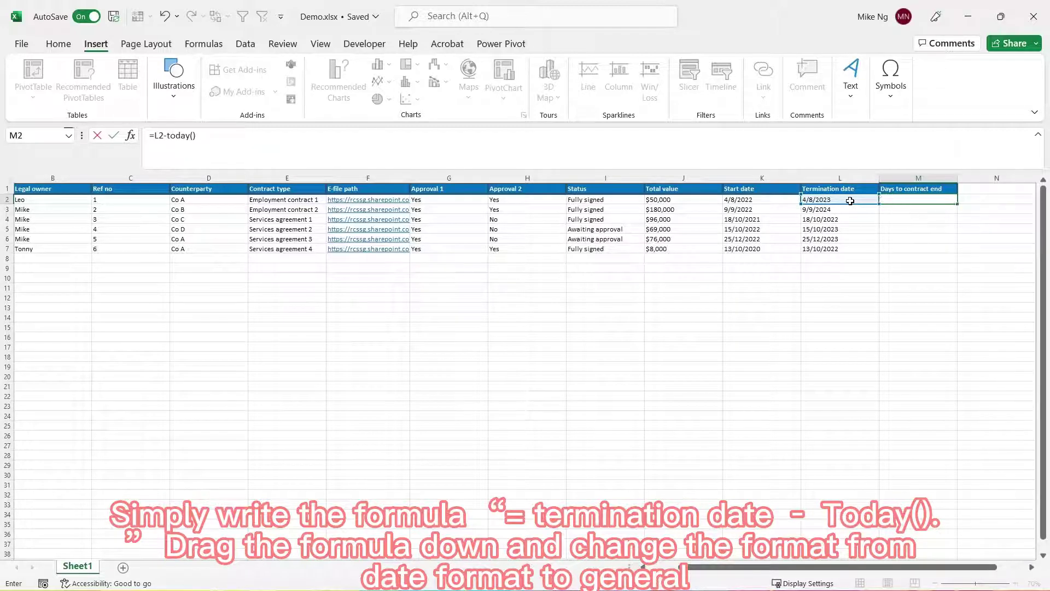
key(ctrl+Return)
drag(956, 204, 952, 255)
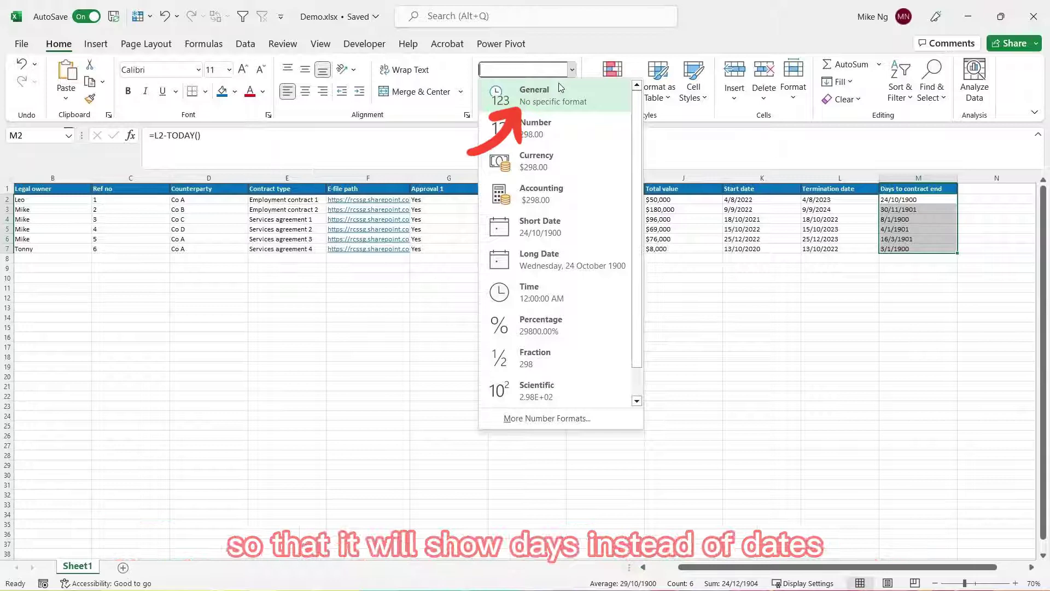
click(561, 89)
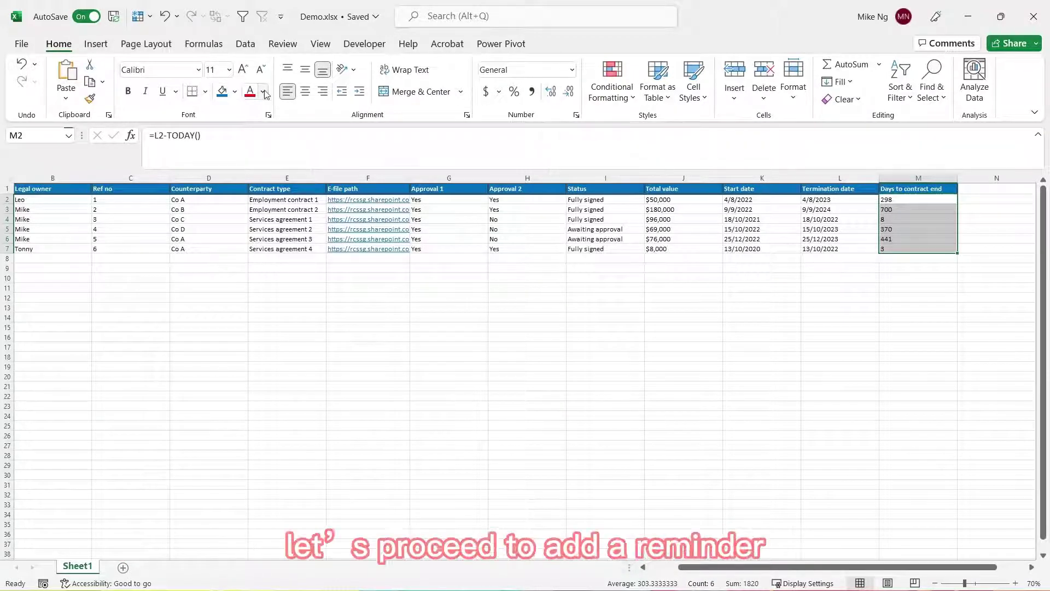
- Highlight day counts less than 10 with Yellow Fill with Dark Yellow Text
click(633, 389)
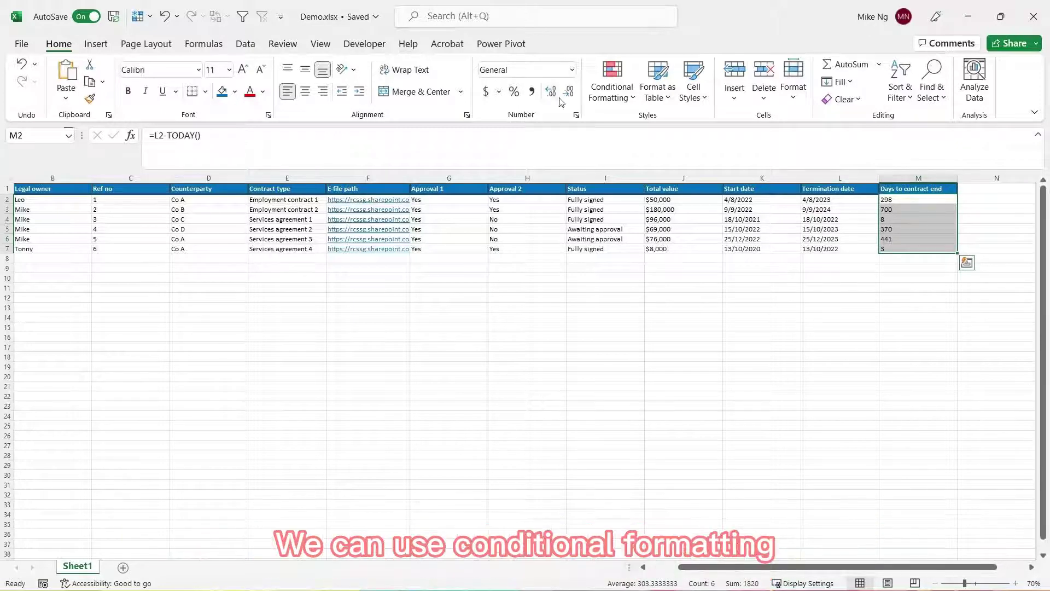
click(611, 88)
mouse_move(672, 138)
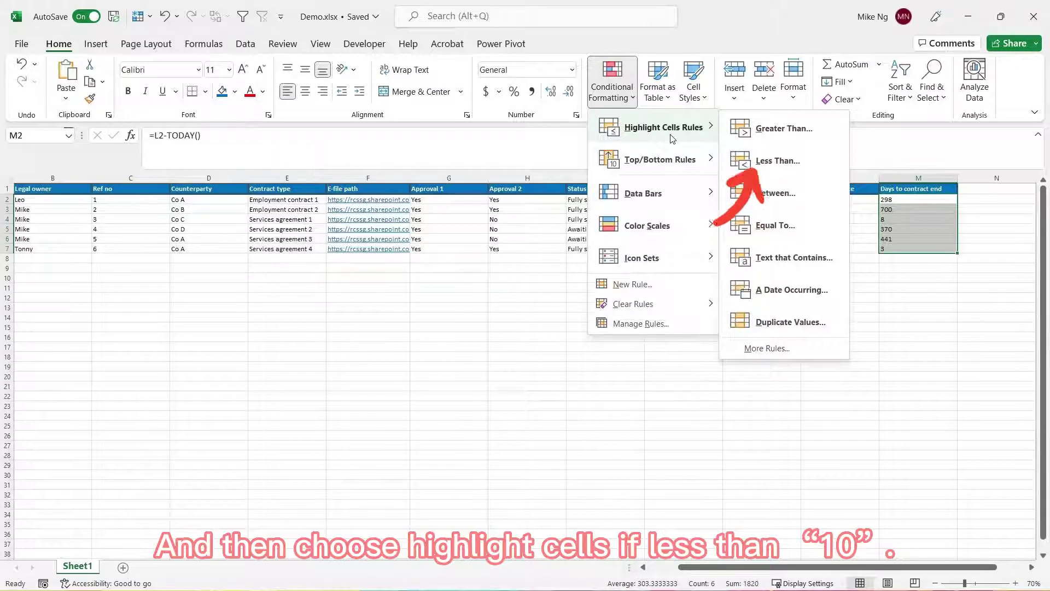
click(777, 160)
text(10)
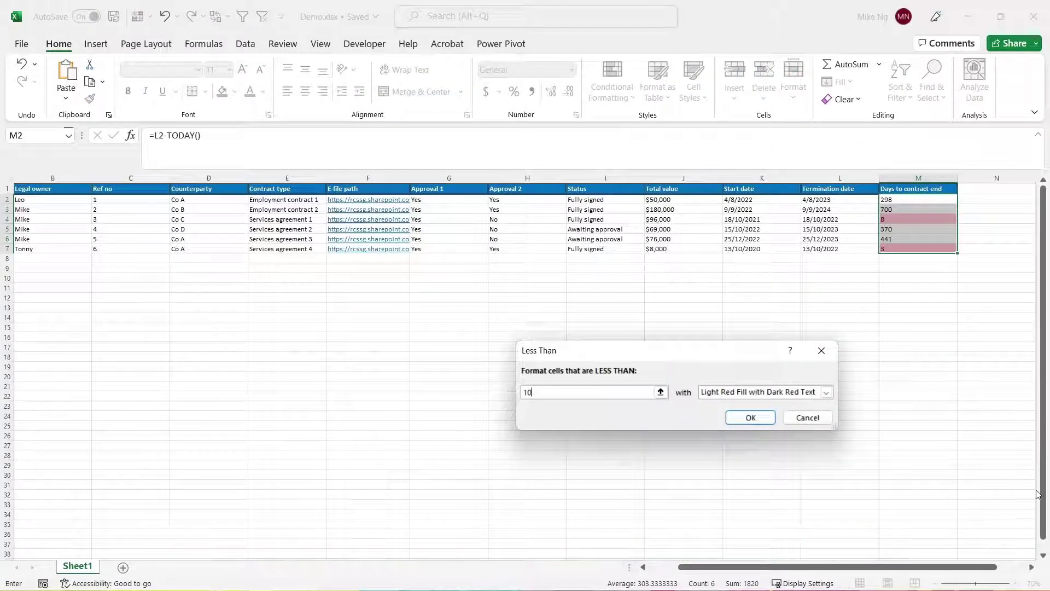
click(826, 392)
click(758, 412)
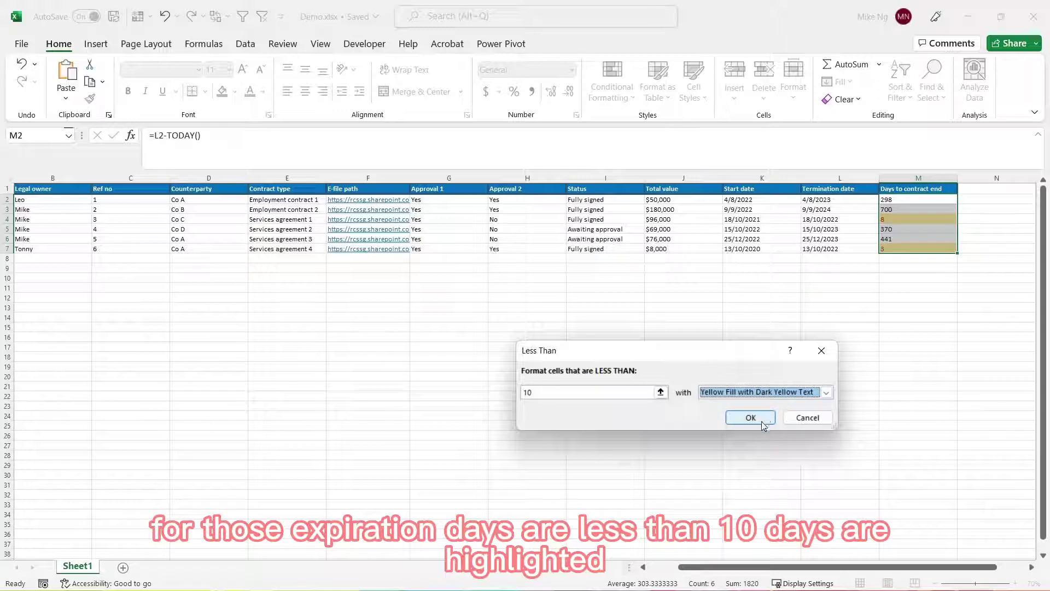
click(760, 418)
click(757, 416)
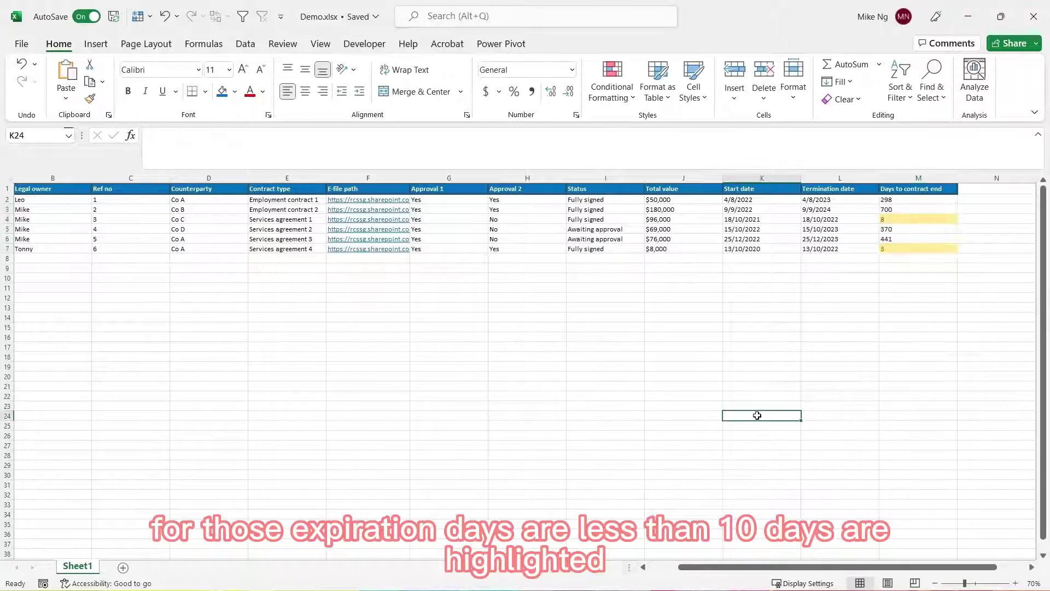
click(918, 188)
- Turn on header filters and show the Filter by Color choices for Days to contract end
click(900, 82)
click(922, 179)
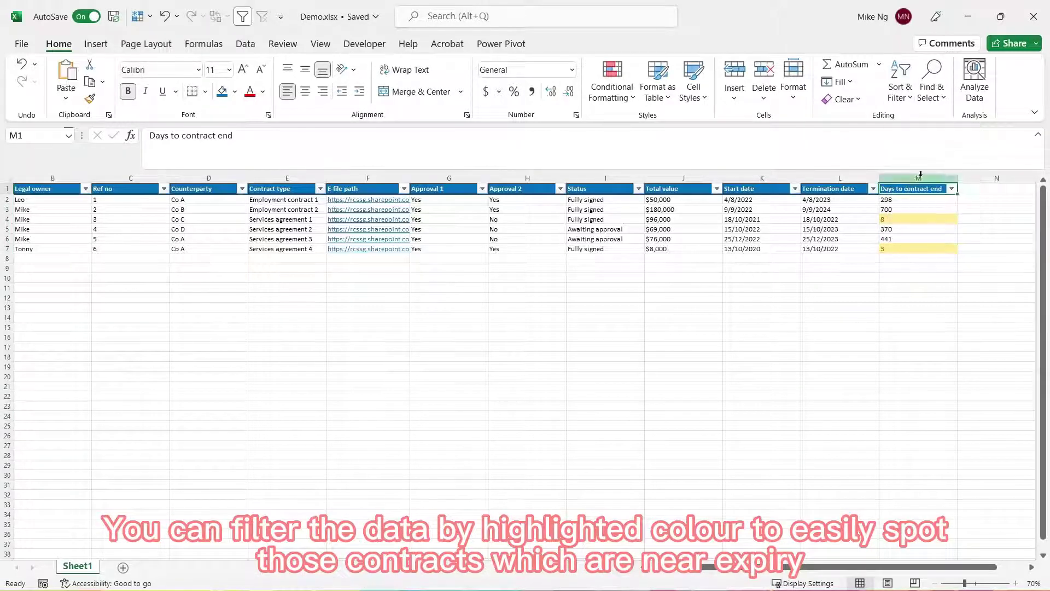
click(952, 189)
mouse_move(870, 305)
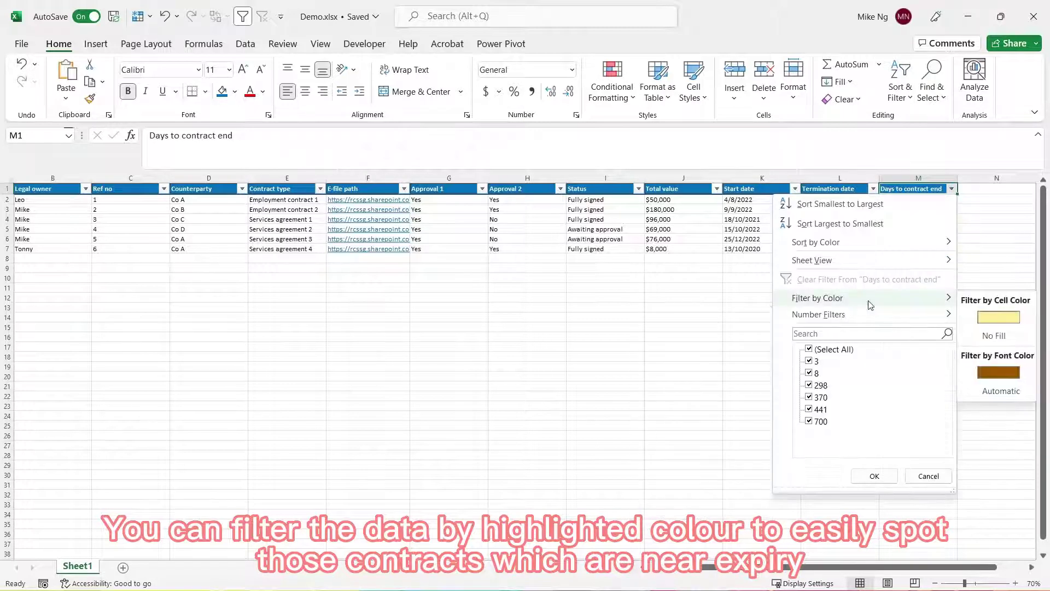